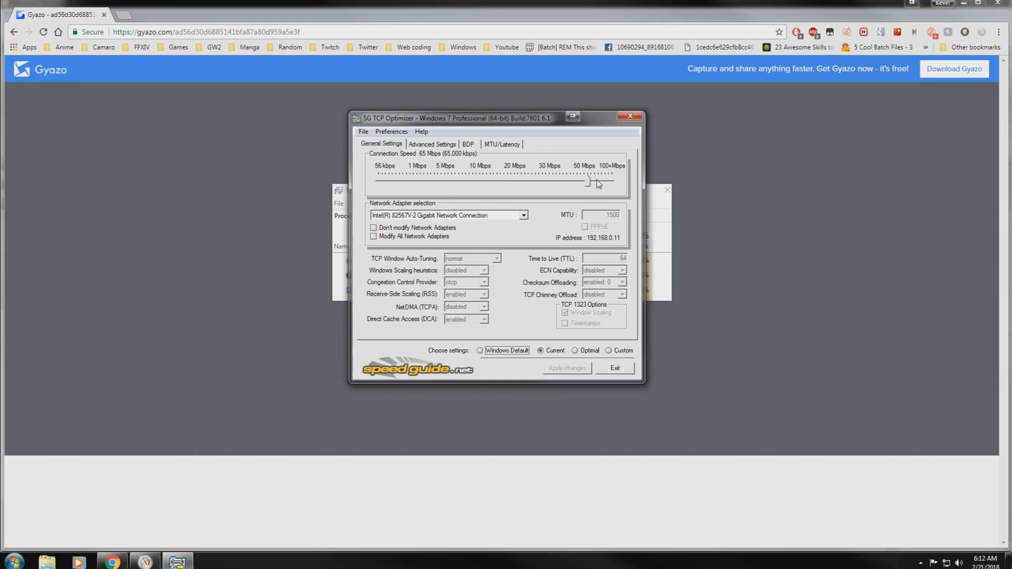
pyautogui.click(590, 183)
pyautogui.moveTo(591, 184); pyautogui.dragTo(510, 198)
pyautogui.click(493, 216)
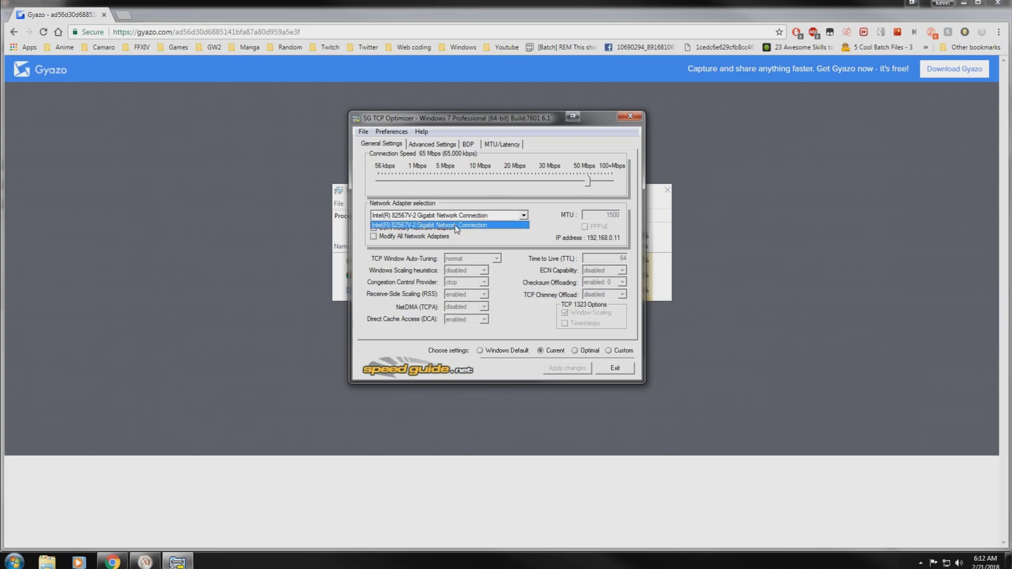
pyautogui.click(503, 218)
pyautogui.click(521, 215)
pyautogui.click(541, 225)
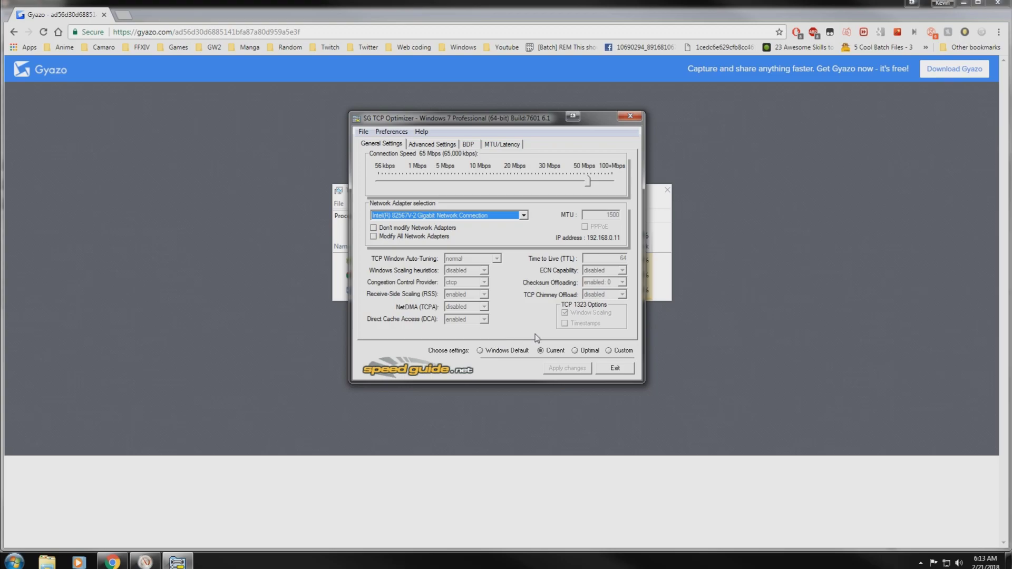
# Step: Apply the Optimal profile, then set NetworkThrottlingIndex to disabled and SystemResponsiveness to gaming: 0
pyautogui.click(575, 350)
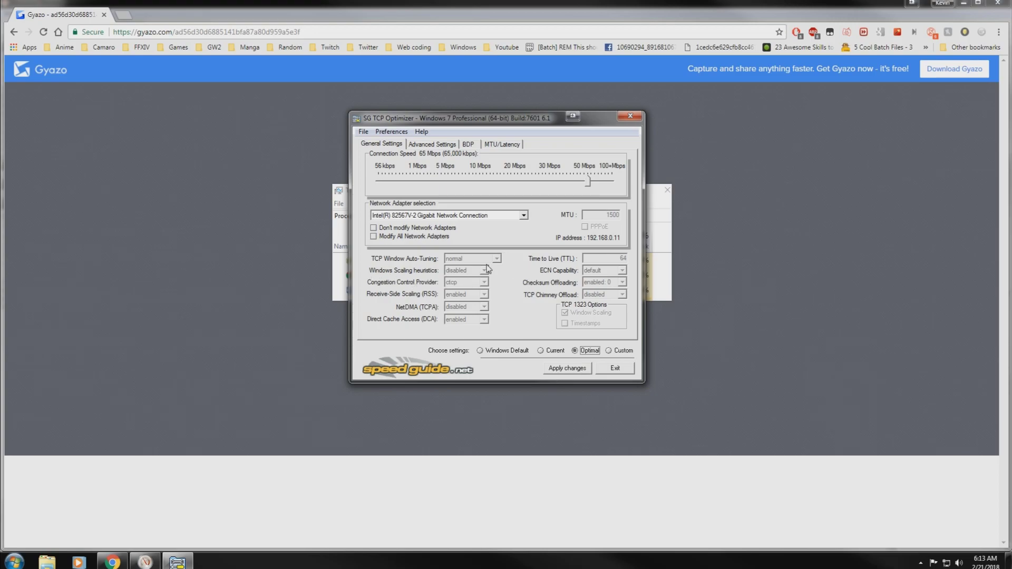
pyautogui.click(608, 351)
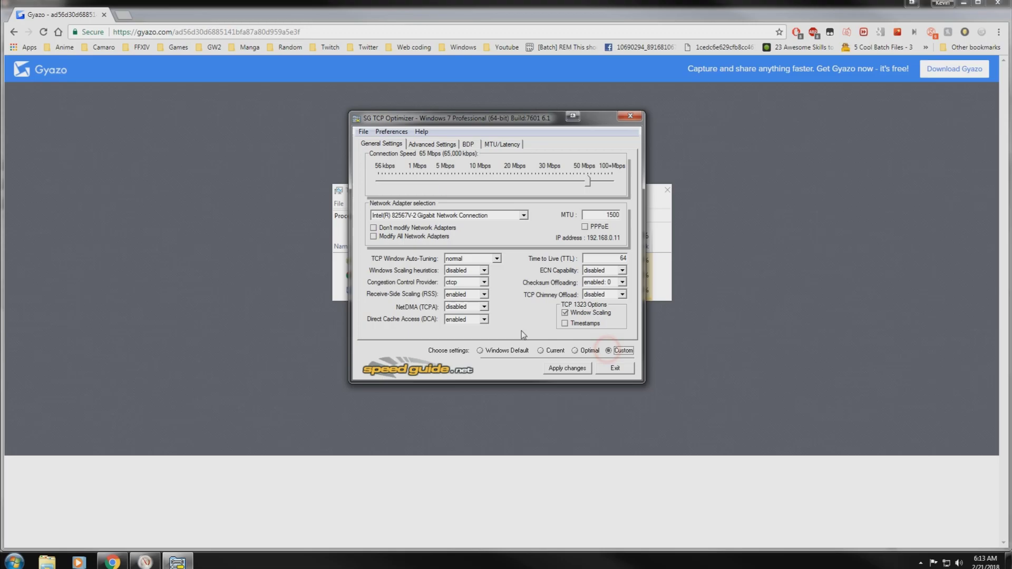
pyautogui.click(431, 144)
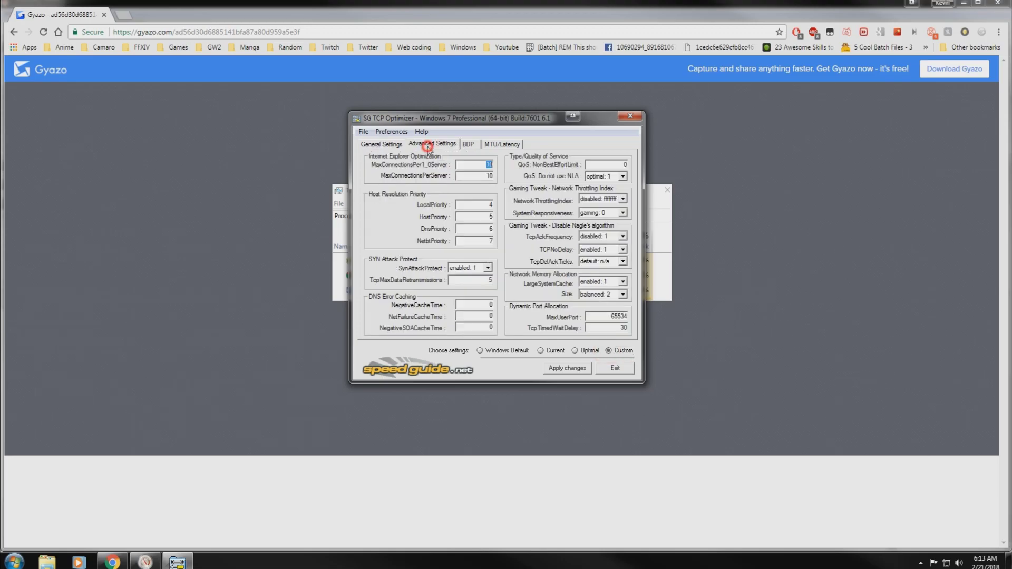
pyautogui.click(609, 199)
pyautogui.click(610, 230)
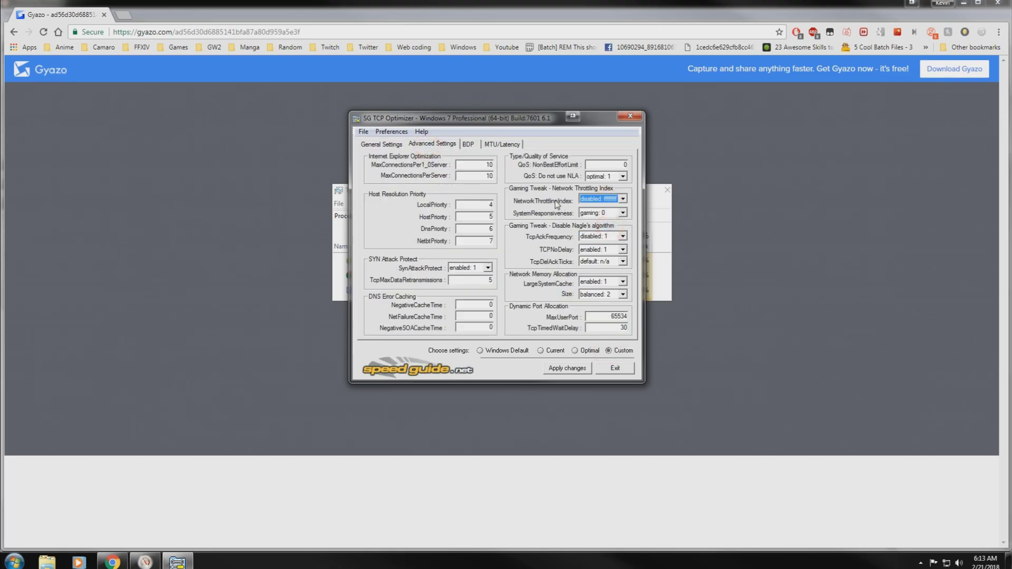
pyautogui.click(612, 213)
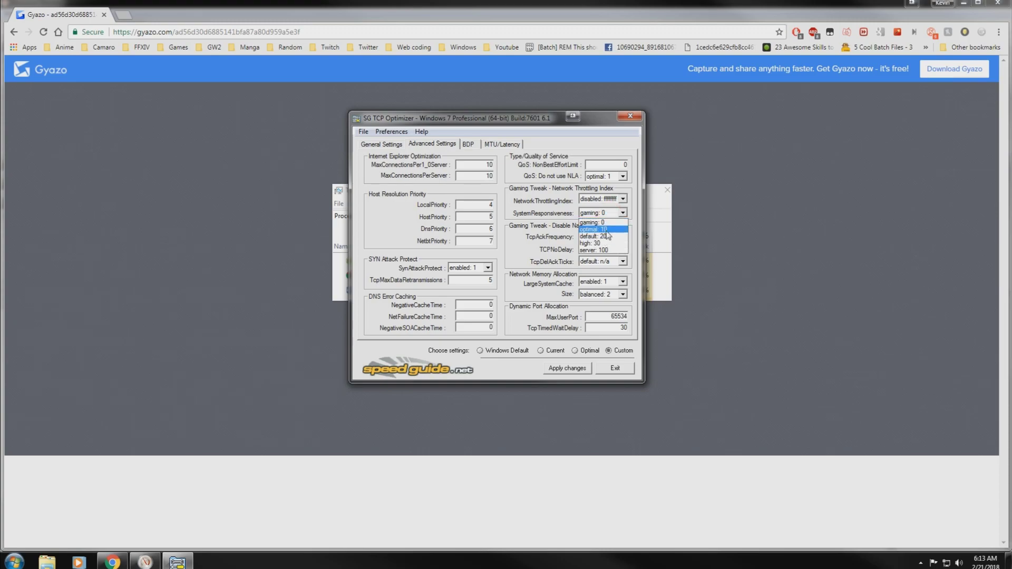
pyautogui.click(602, 230)
pyautogui.click(609, 223)
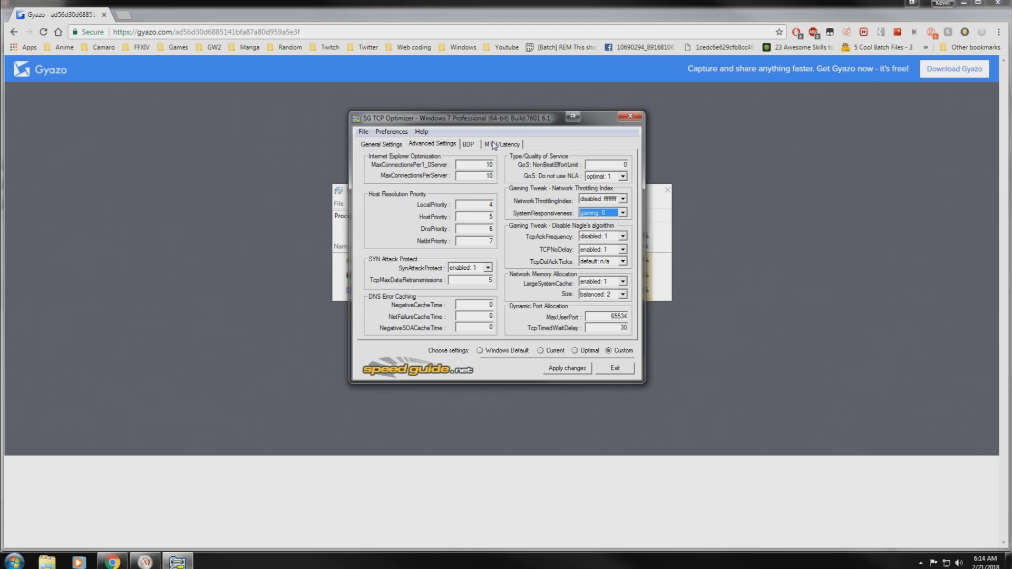
# Step: Close TCP Optimizer and launch NoPing from the Start menu
pyautogui.click(629, 116)
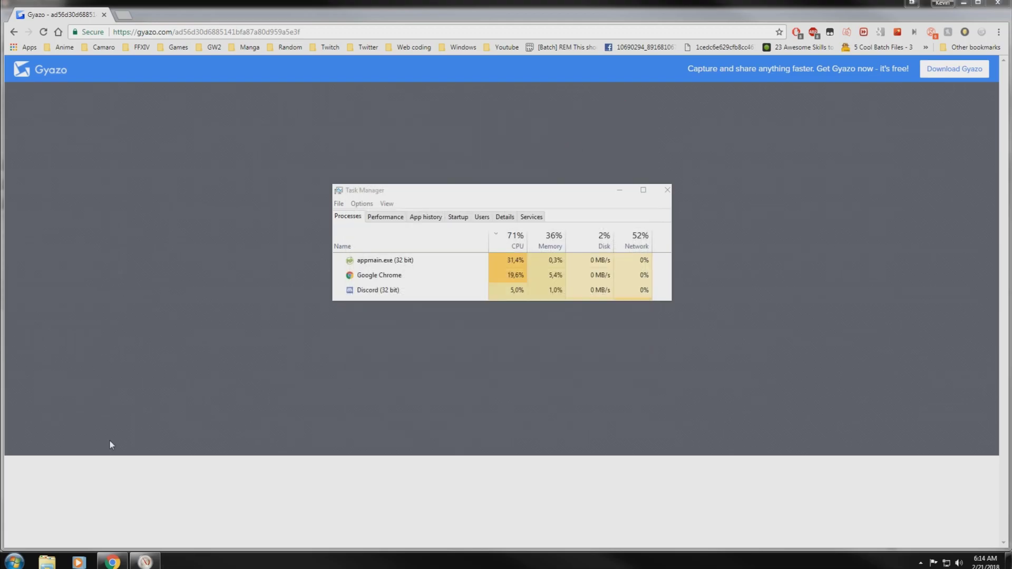
pyautogui.press('super')
pyautogui.click(49, 337)
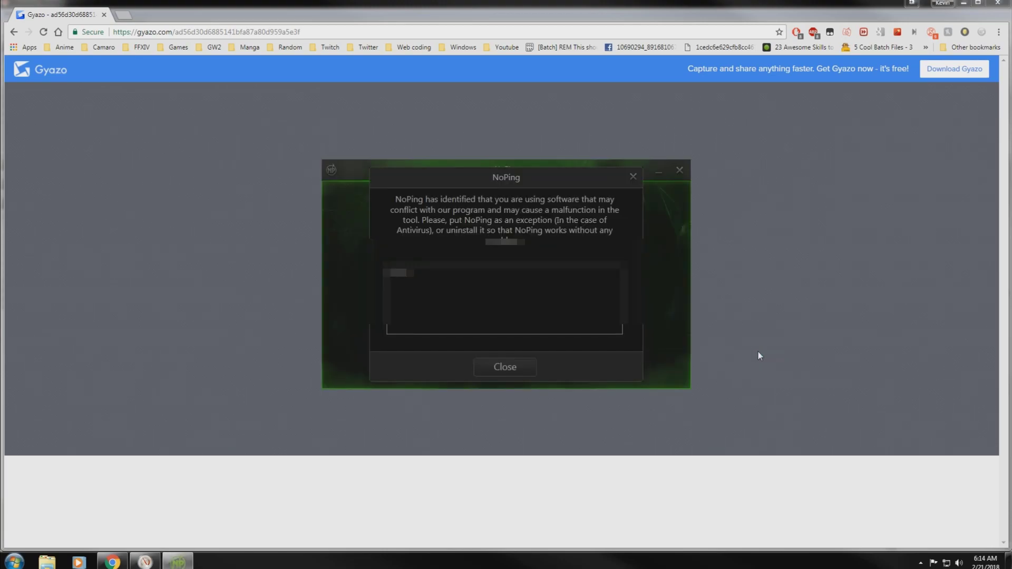
# Step: Dismiss NoPing's conflicting-software warning and bring its login window forward
pyautogui.click(505, 365)
pyautogui.click(789, 186)
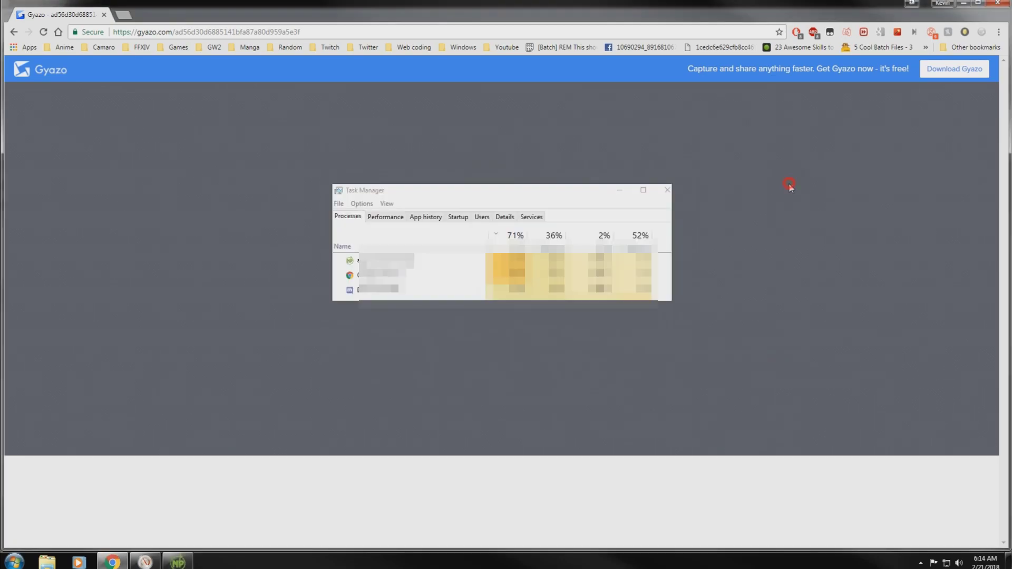
pyautogui.click(178, 561)
pyautogui.click(543, 362)
pyautogui.click(858, 340)
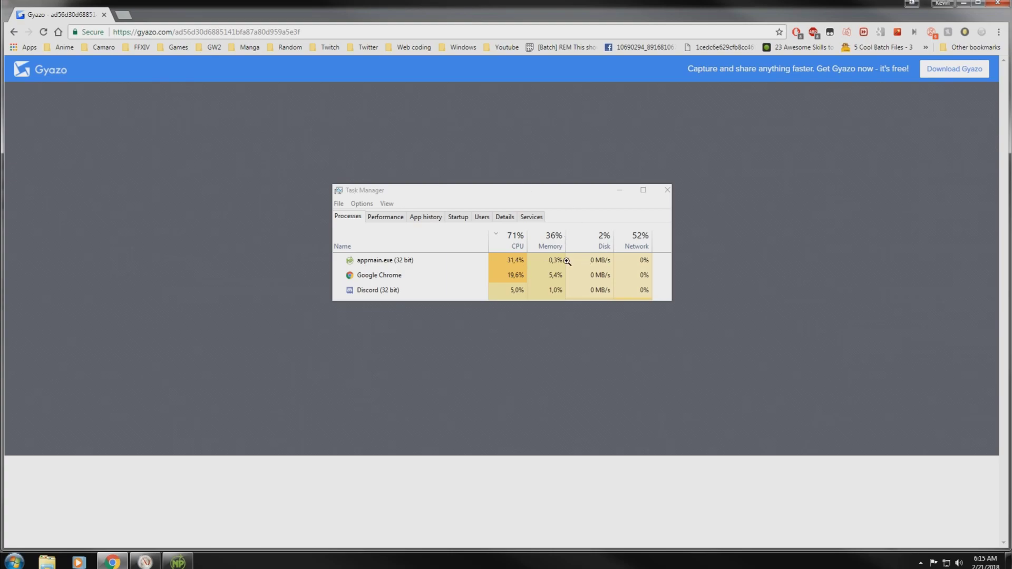
pyautogui.click(178, 562)
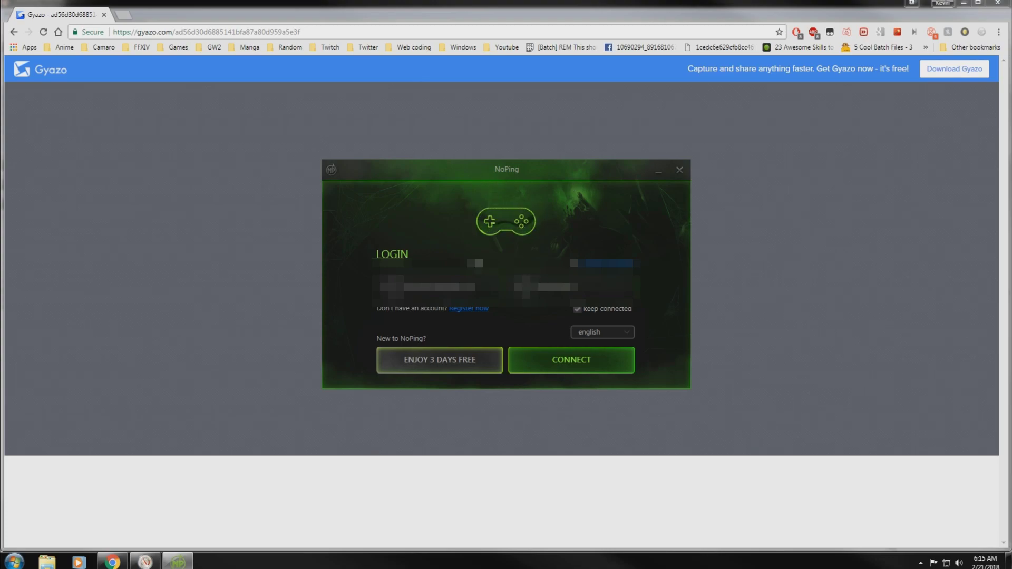
# Step: Switch to Resource Monitor and select NoPingLauncher.exe in the CPU process list
pyautogui.click(144, 562)
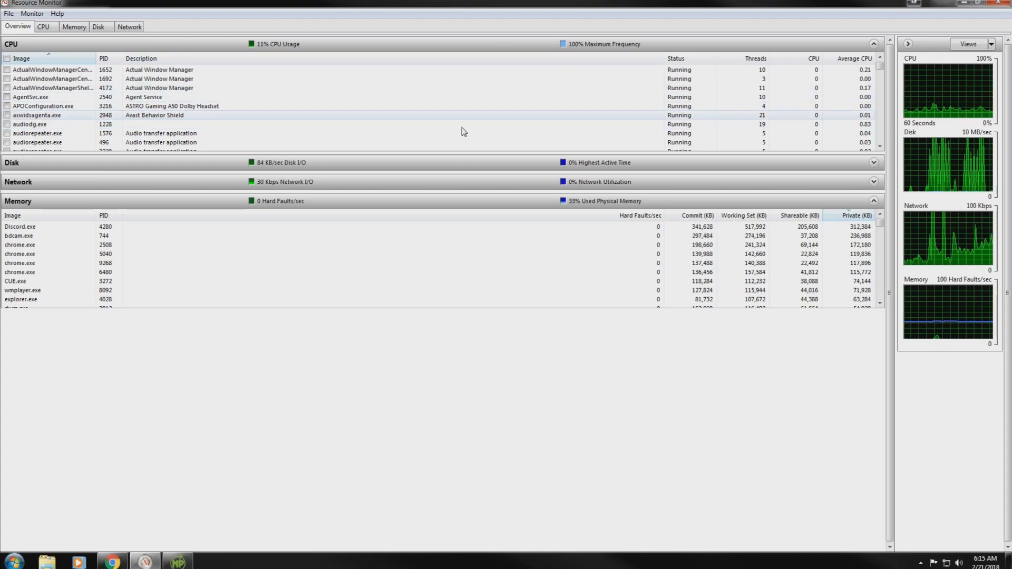
pyautogui.scroll(-1, 105, 105)
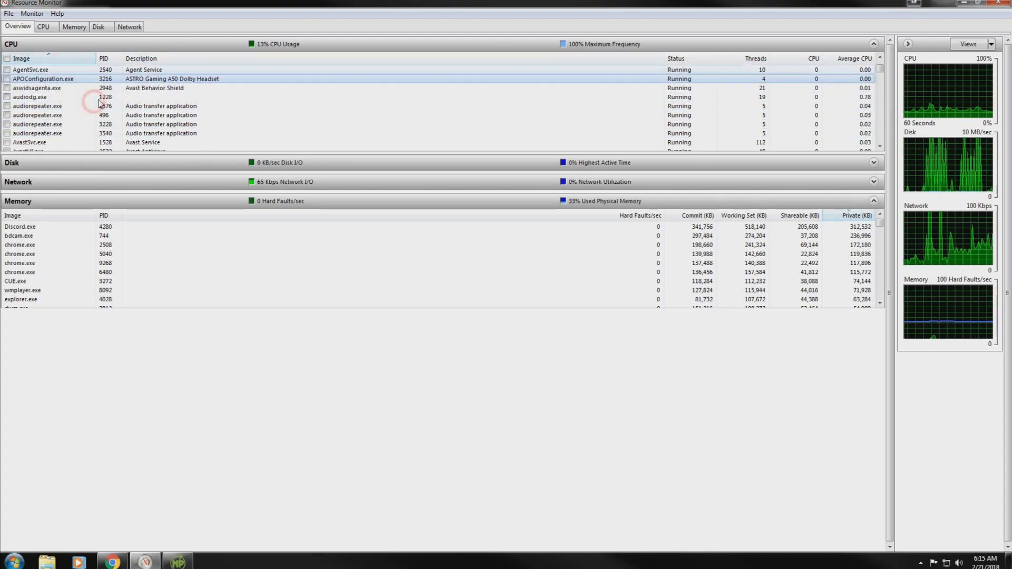
pyautogui.scroll(-5, 107, 107)
pyautogui.scroll(-4, 108, 108)
pyautogui.scroll(-5, 111, 109)
pyautogui.scroll(-3, 111, 109)
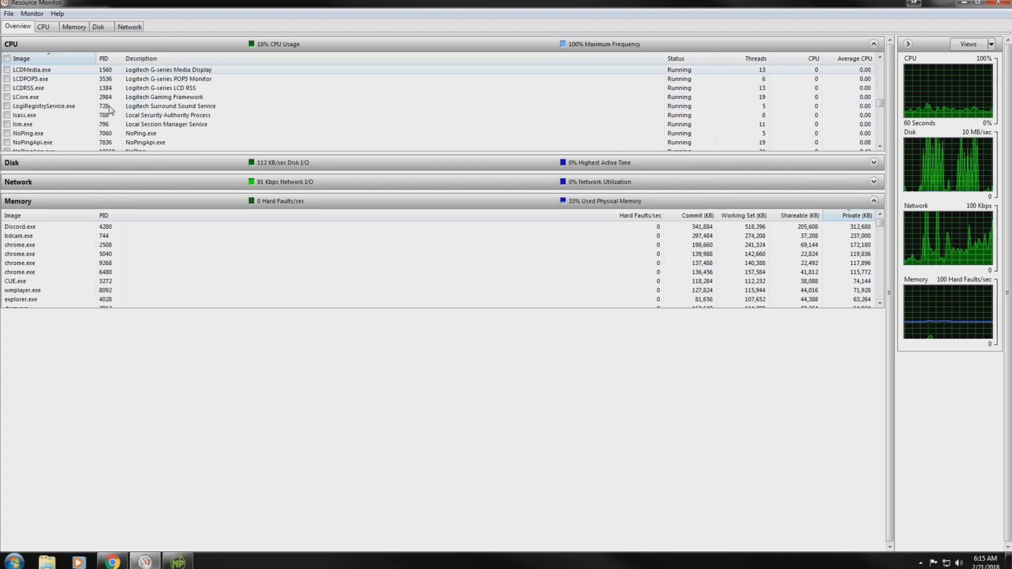
pyautogui.scroll(-3, 107, 117)
pyautogui.scroll(-3, 104, 122)
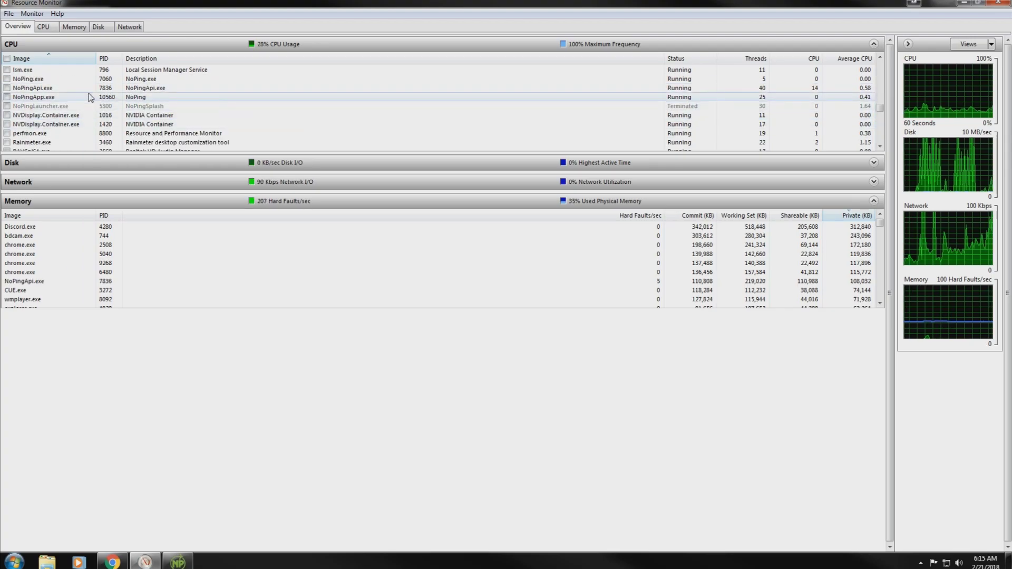
pyautogui.click(111, 106)
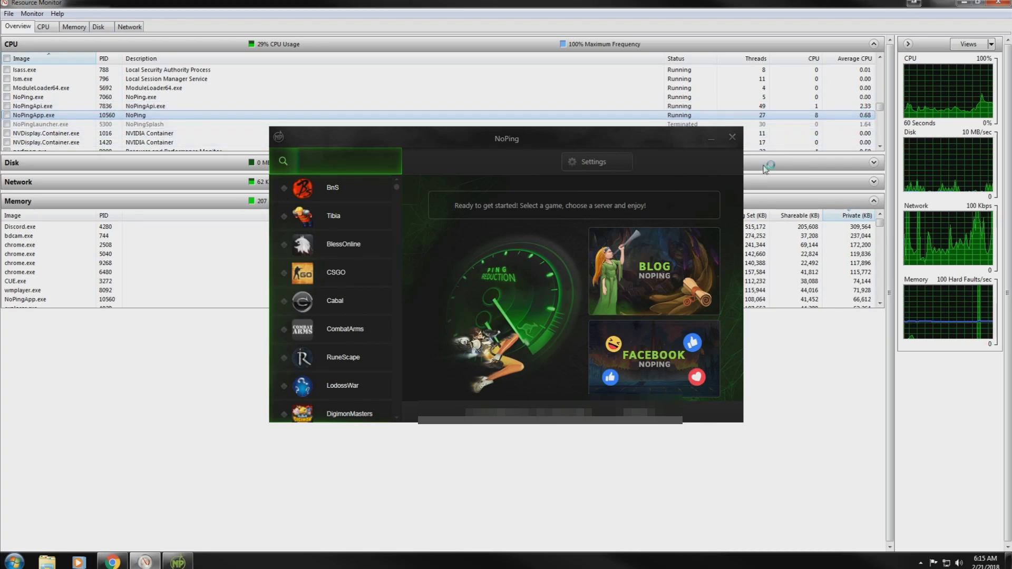
# Step: Optimize the BnS Raid USA 6 NET 1MB+ server under BnS, then move NoPing aside
pyautogui.click(71, 105)
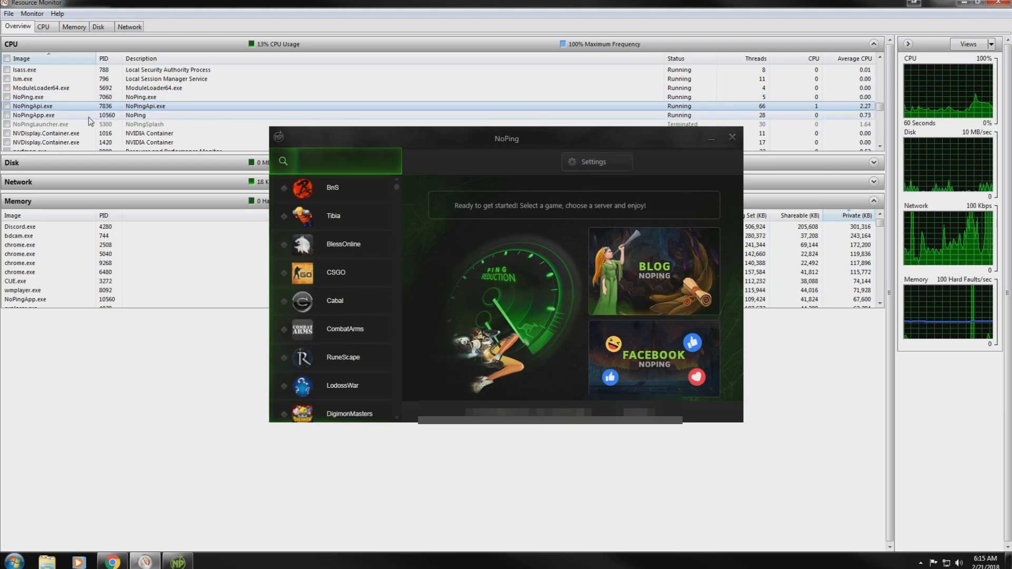
pyautogui.click(355, 188)
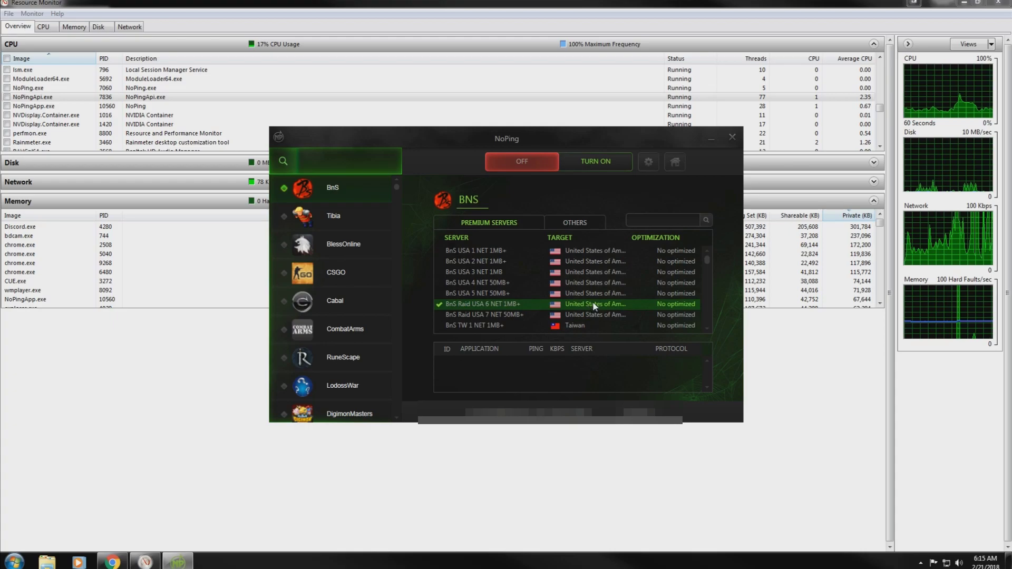
pyautogui.click(483, 304)
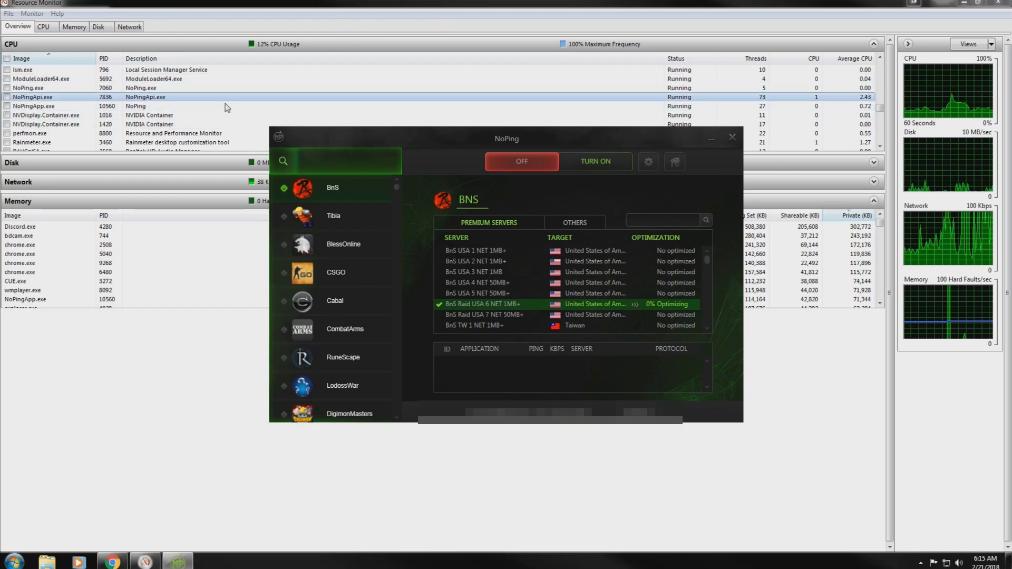
pyautogui.scroll(1, 237, 95)
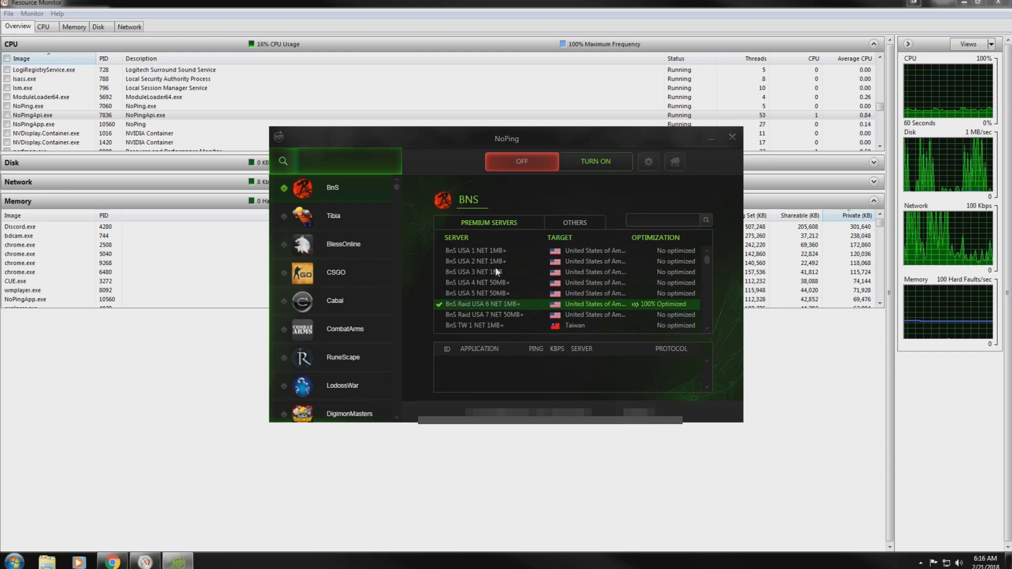
pyautogui.moveTo(544, 138); pyautogui.dragTo(510, 219)
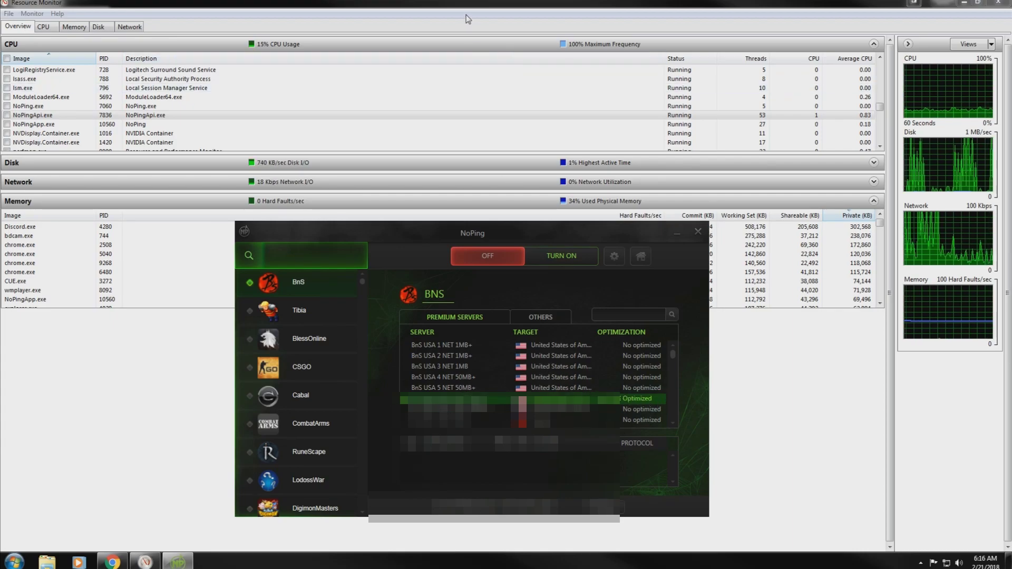
# Step: Select NoPingApp.exe, NoPingApi.exe and NoPing.exe in Resource Monitor's CPU list
pyautogui.click(63, 125)
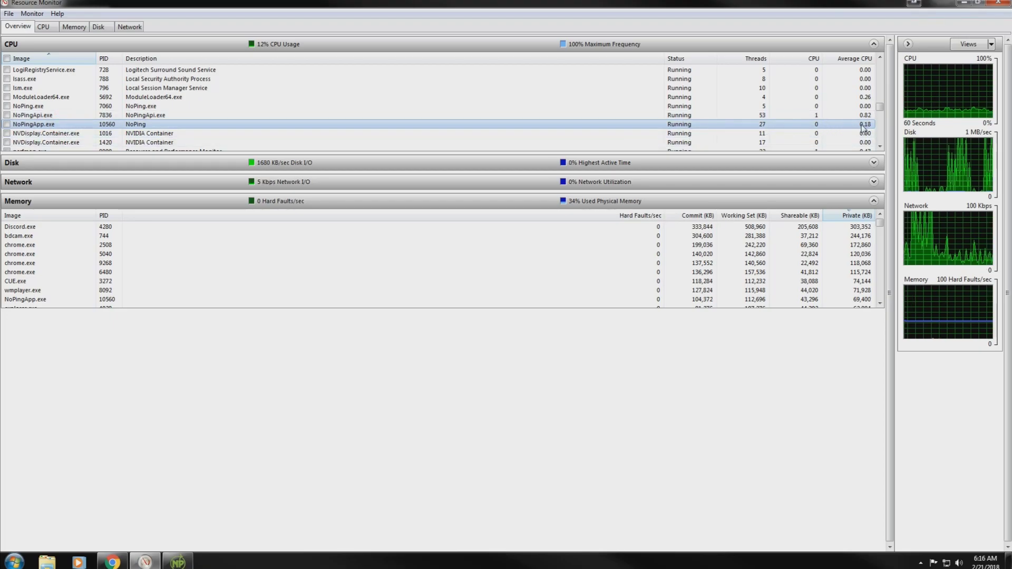
pyautogui.scroll(-1, 864, 130)
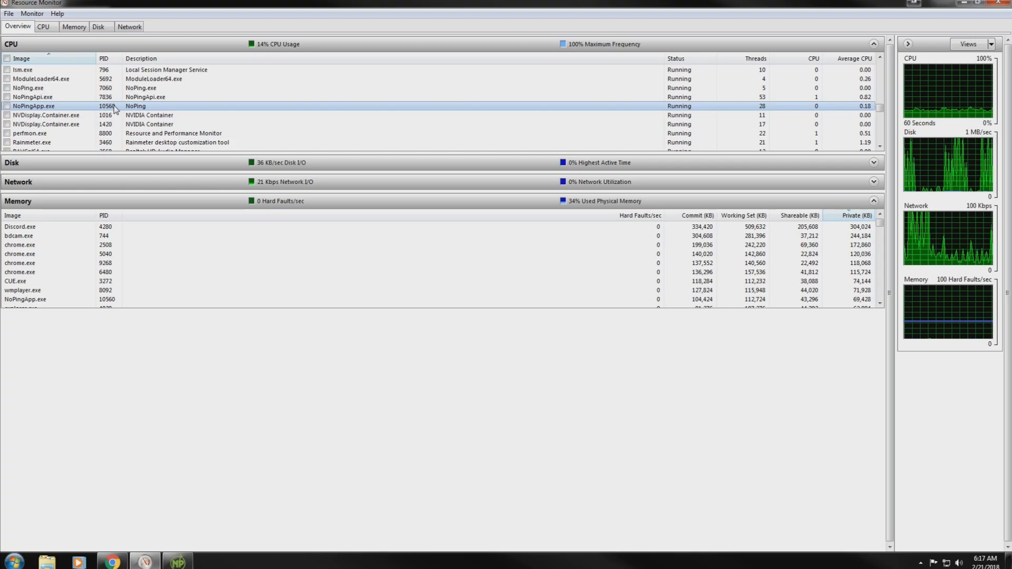
pyautogui.click(162, 97)
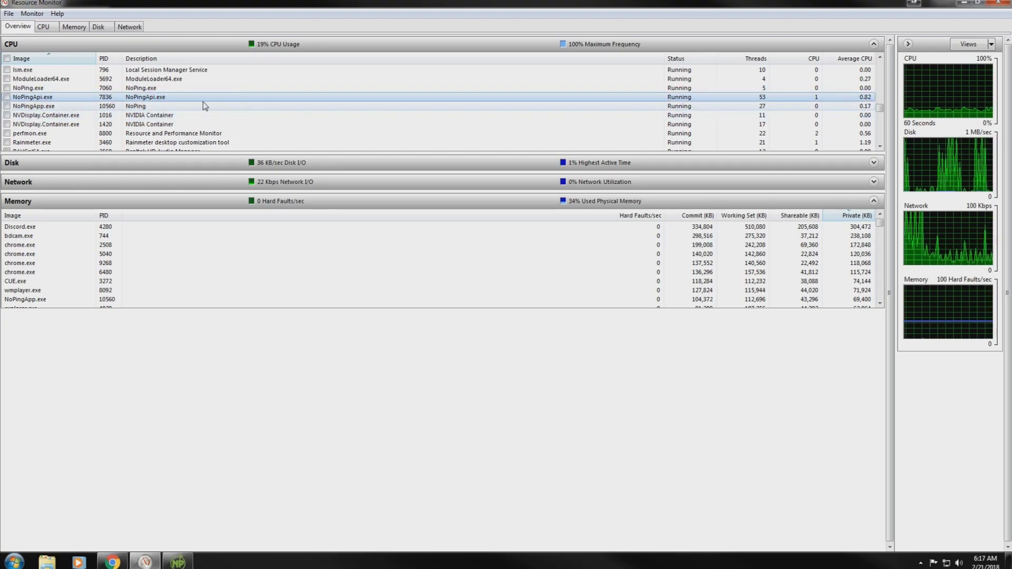
pyautogui.click(174, 88)
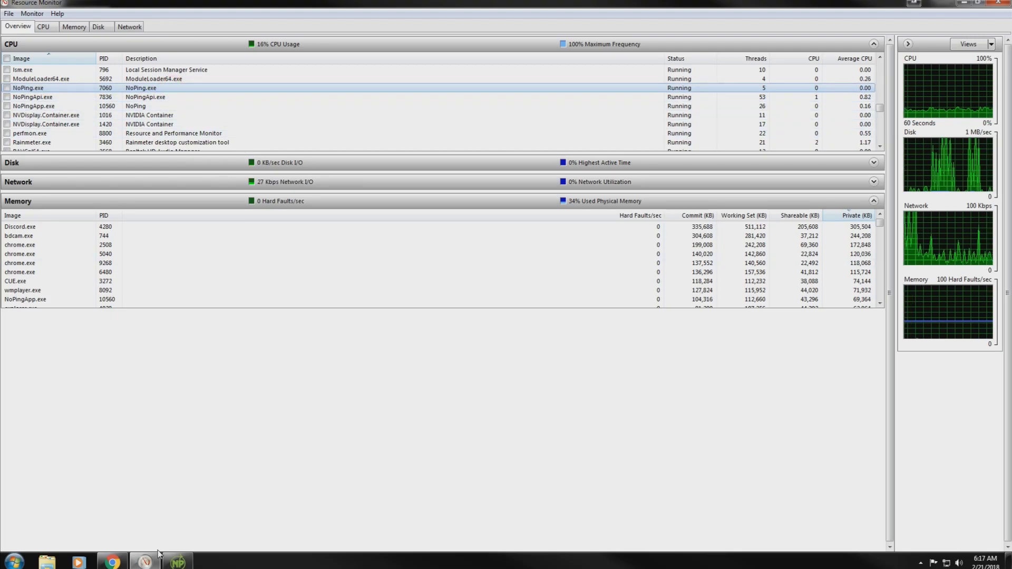
# Step: Restore the NoPing window and move it up and to the right
pyautogui.click(177, 562)
pyautogui.moveTo(589, 237); pyautogui.dragTo(662, 174)
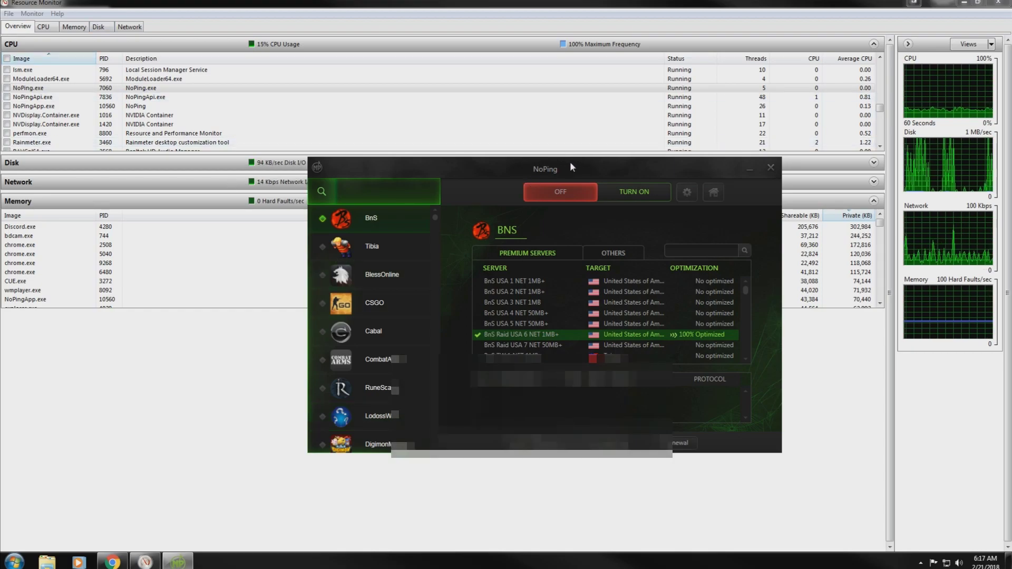
pyautogui.moveTo(570, 163)
pyautogui.mouseDown()
pyautogui.moveTo(565, 132)
pyautogui.moveTo(598, 149)
pyautogui.mouseUp()
# Step: Sort the Memory list by image name and select NoPingApp.exe, NoPingApi.exe and NoPing.exe
pyautogui.click(185, 432)
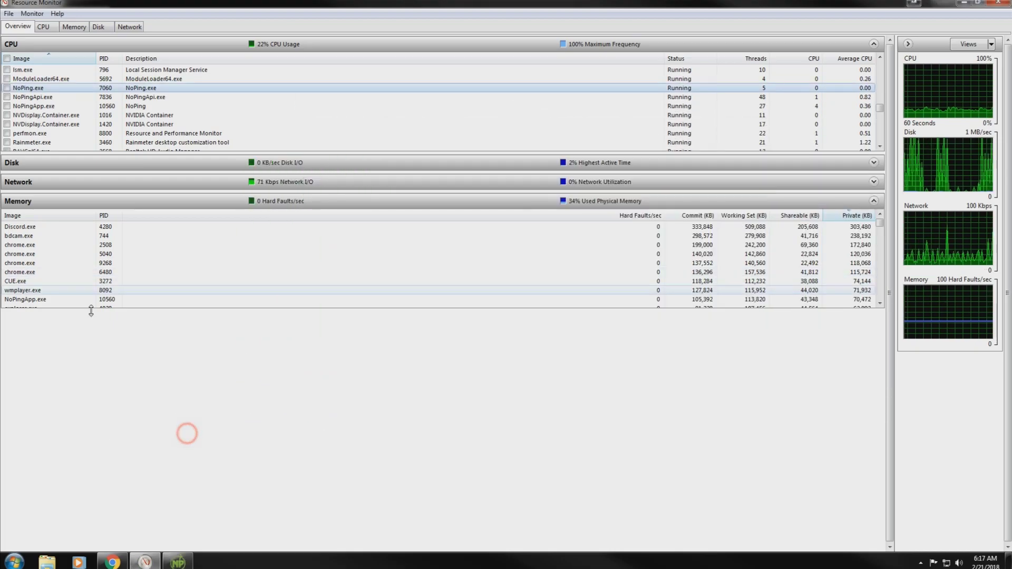
pyautogui.click(29, 216)
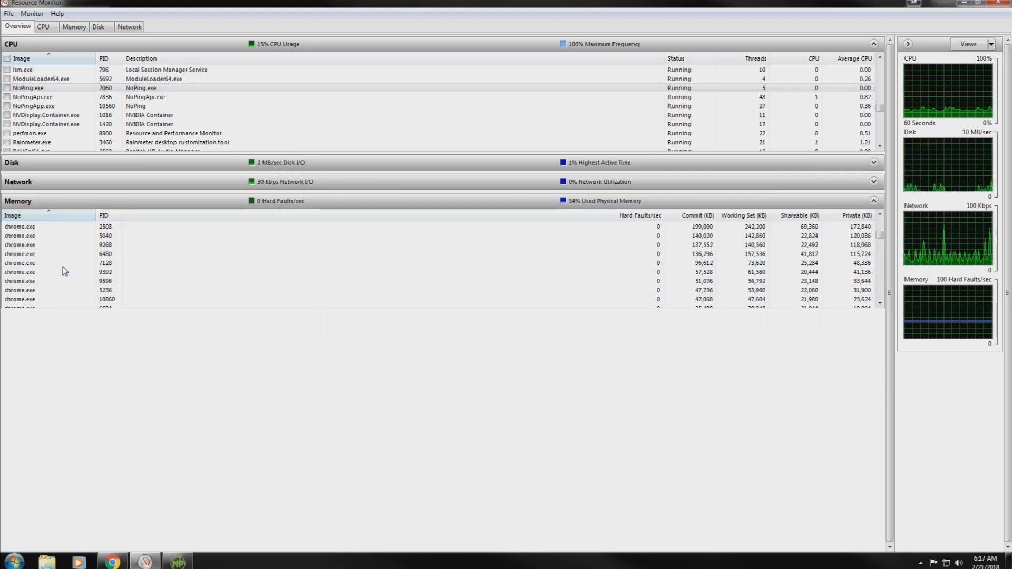
pyautogui.scroll(-3, 63, 272)
pyautogui.scroll(-2, 64, 272)
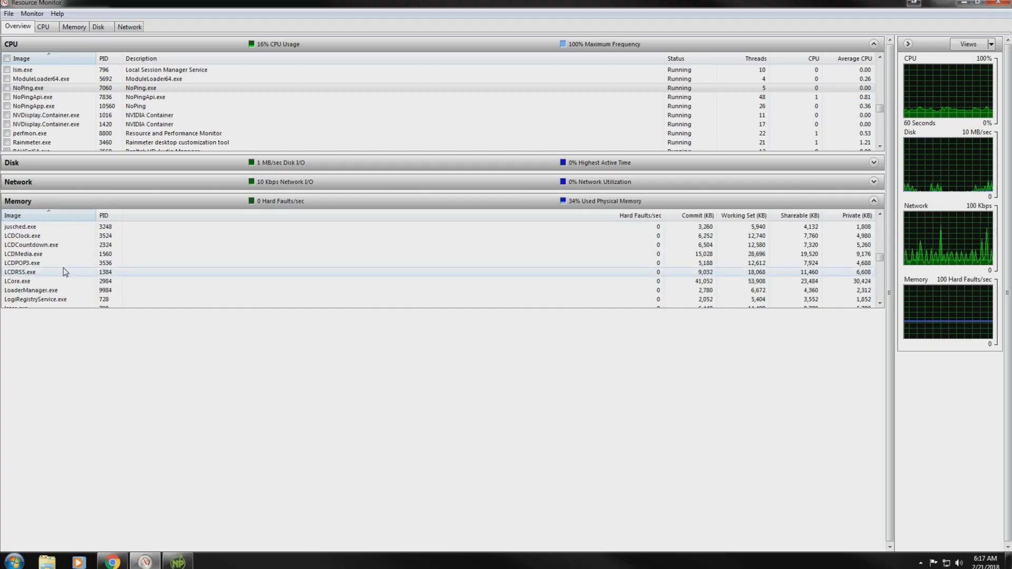
pyautogui.scroll(-2, 63, 266)
pyautogui.scroll(-2, 64, 266)
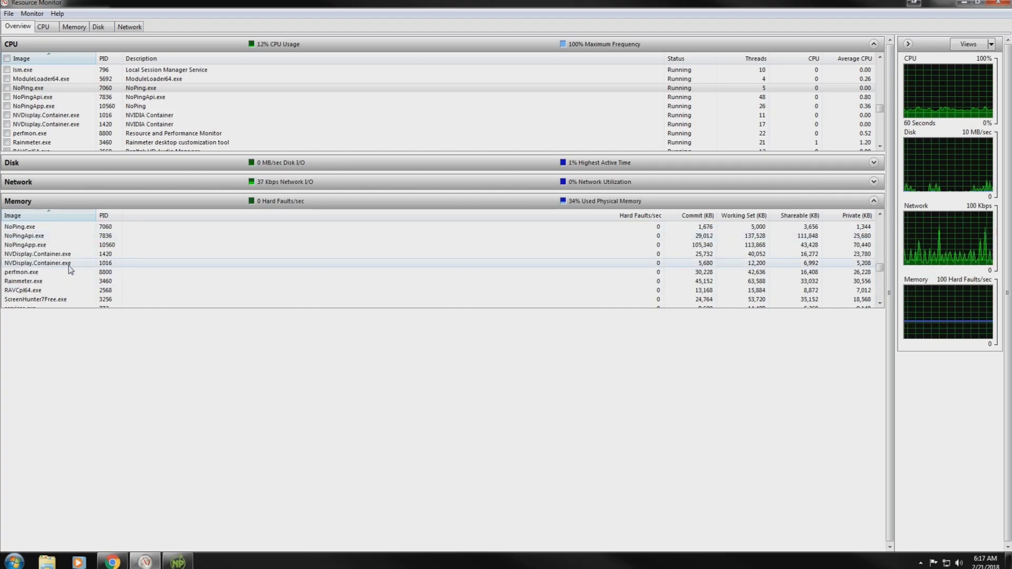
pyautogui.click(57, 245)
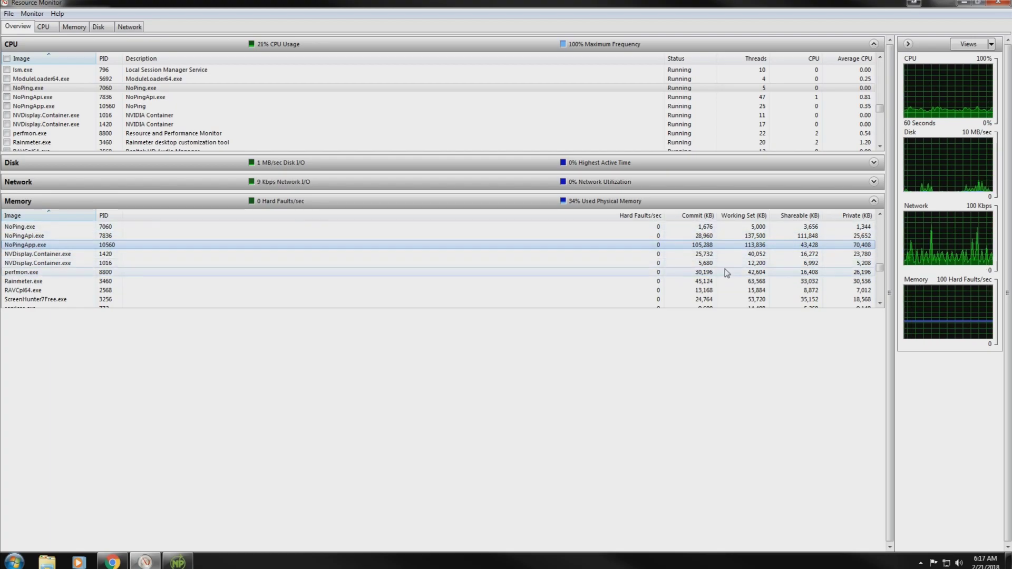
pyautogui.click(74, 236)
pyautogui.scroll(1, 76, 240)
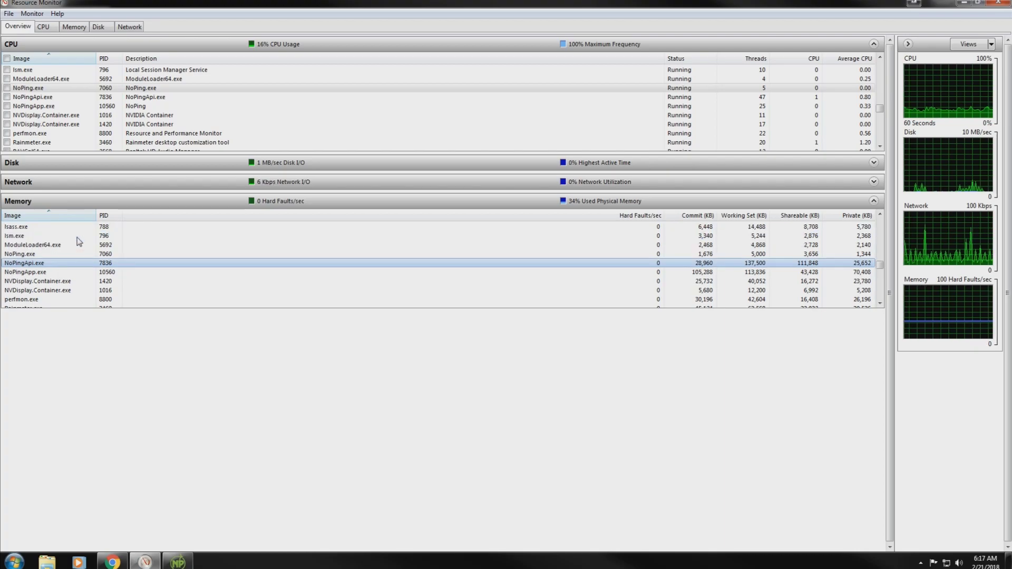
pyautogui.click(68, 253)
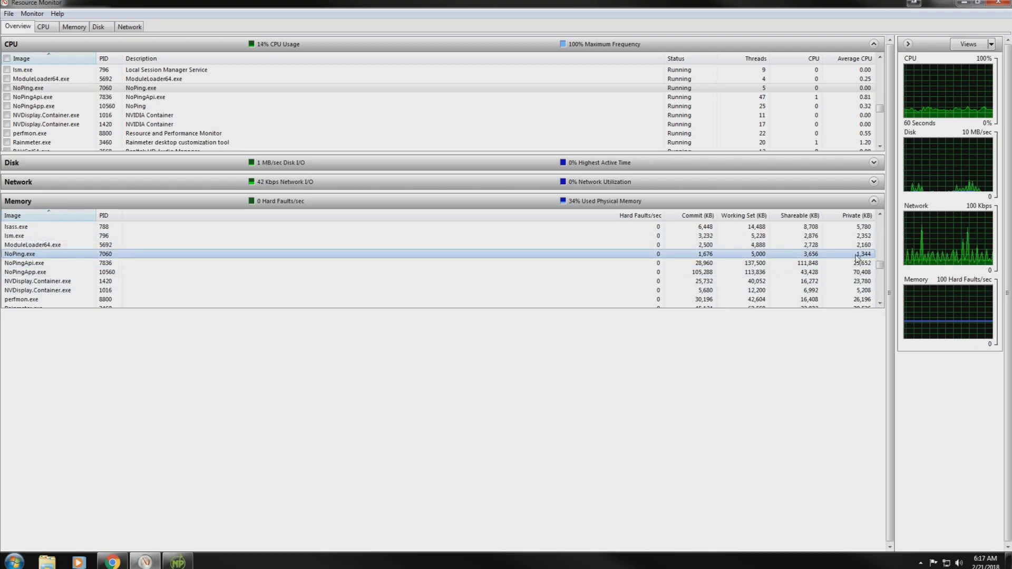
# Step: Sort memory by Private (KB), inspect Discord.exe and chrome.exe, then restore NoPing
pyautogui.click(856, 215)
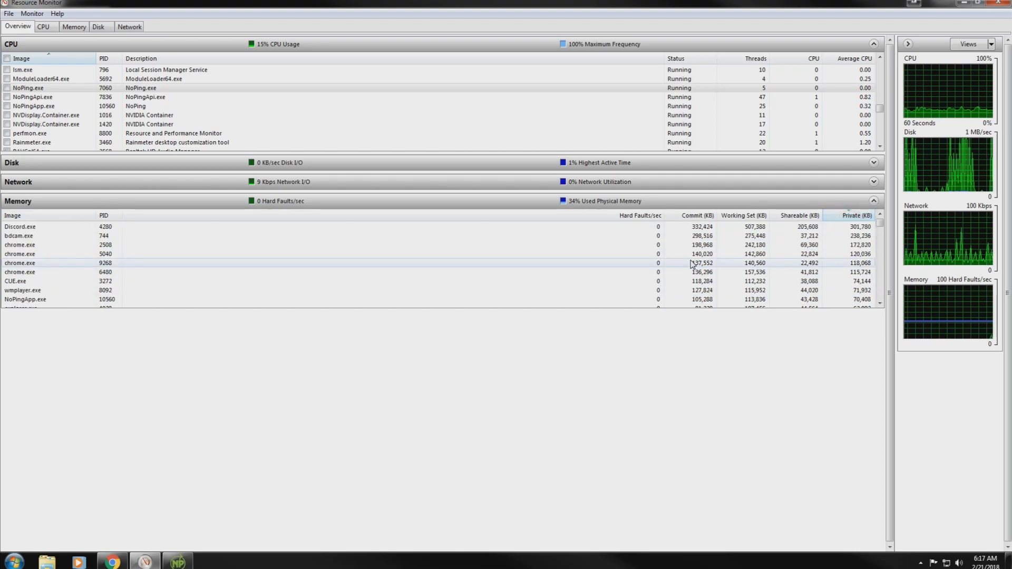
pyautogui.scroll(2, 187, 253)
pyautogui.click(124, 227)
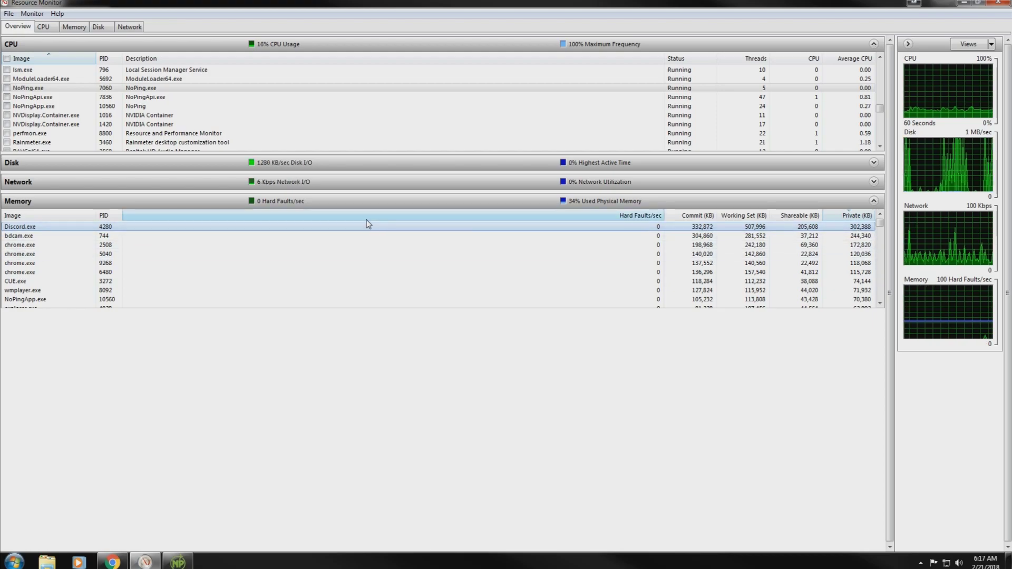
pyautogui.click(195, 244)
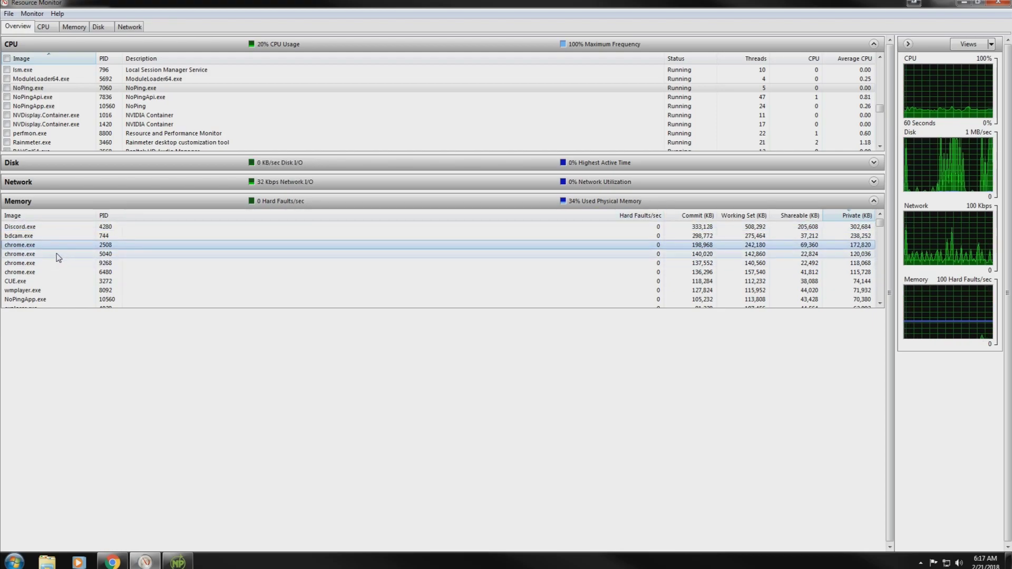
pyautogui.click(113, 562)
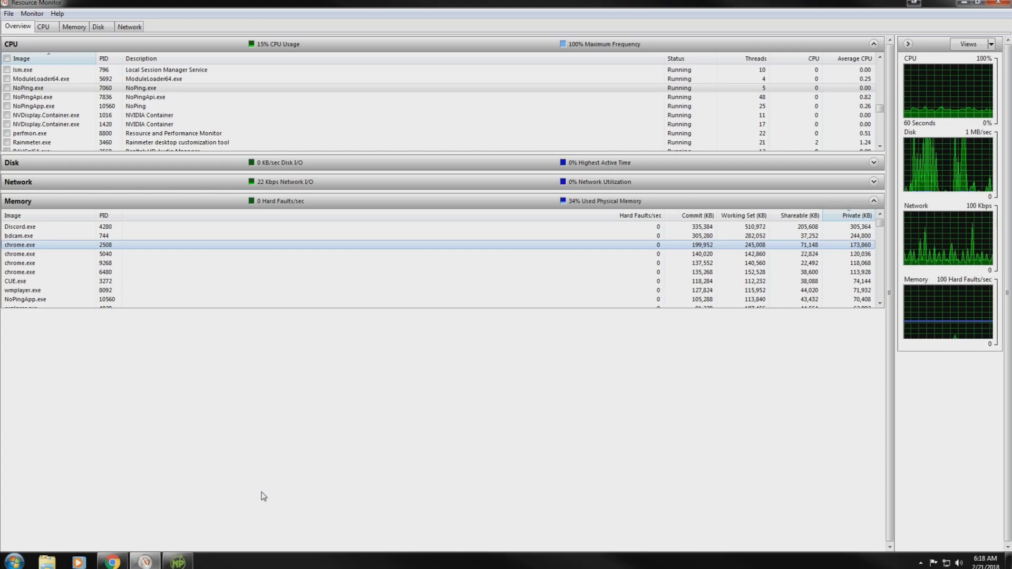
pyautogui.click(178, 561)
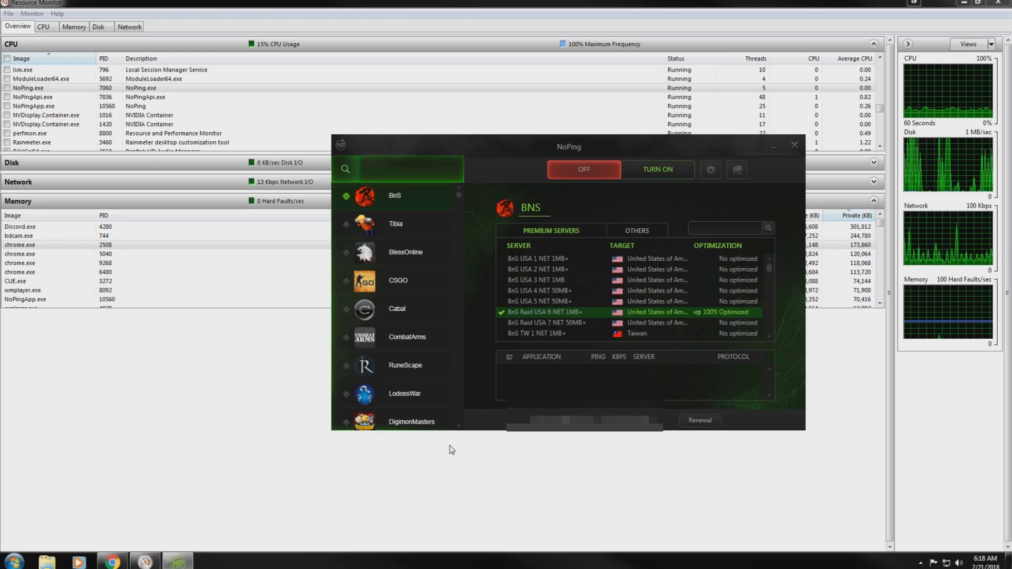
# Step: Relaunch NoPing from the Start menu
pyautogui.click(14, 561)
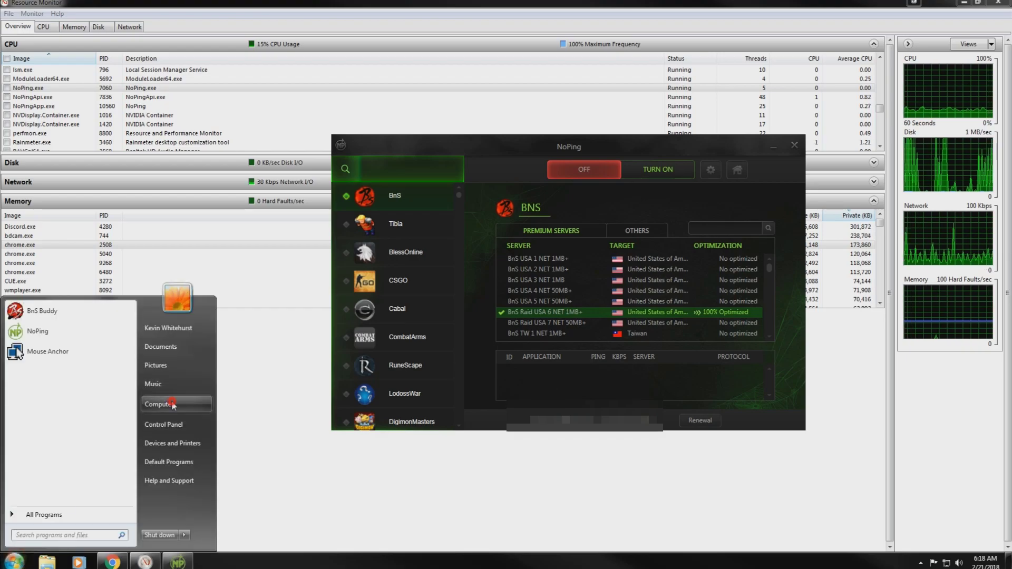
pyautogui.click(172, 405)
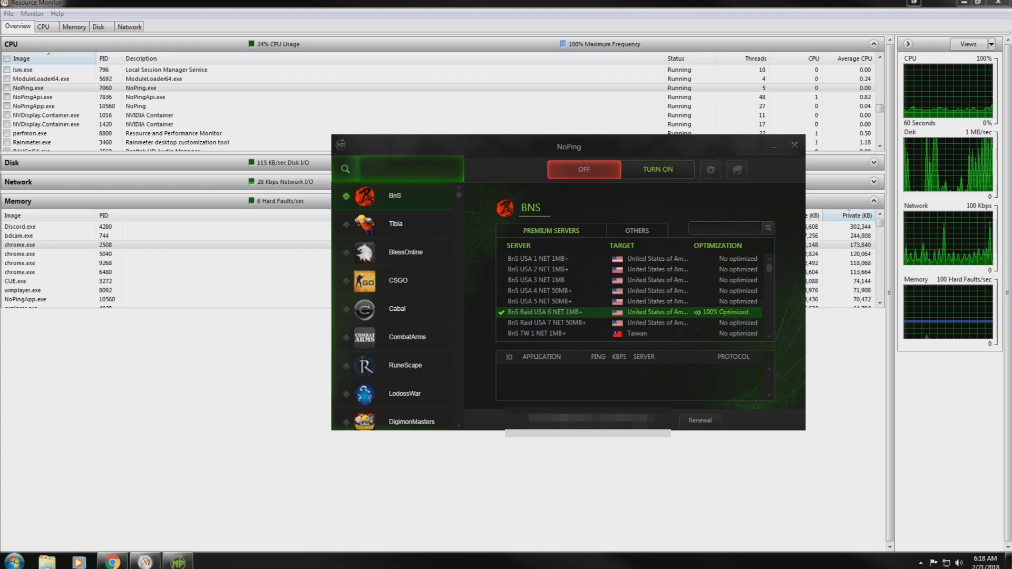
pyautogui.click(419, 253)
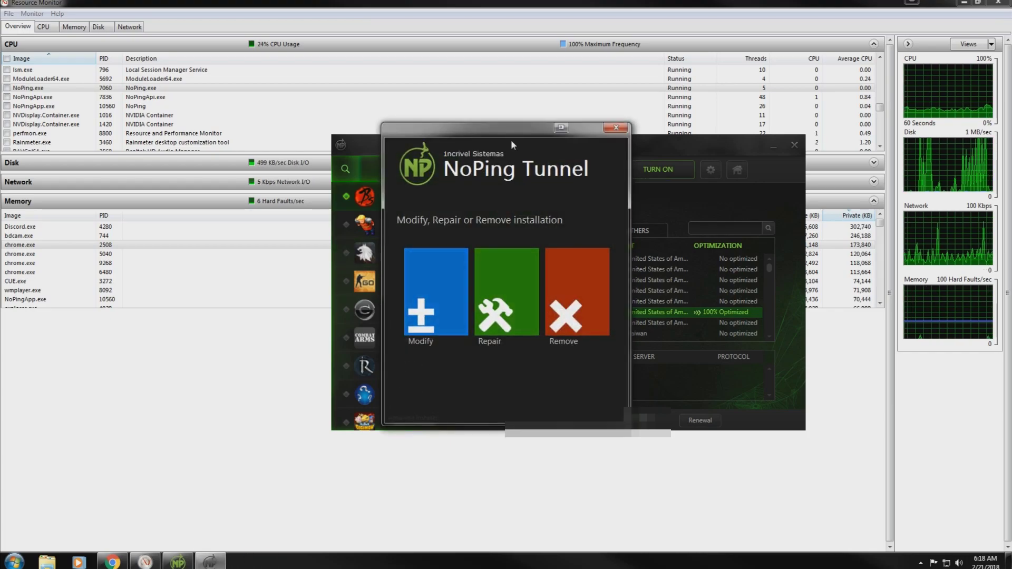
# Step: Move the NoPing Tunnel setup aside, cancel its installation and finish
pyautogui.moveTo(514, 132)
pyautogui.mouseDown()
pyautogui.moveTo(477, 83)
pyautogui.moveTo(486, 73)
pyautogui.mouseUp()
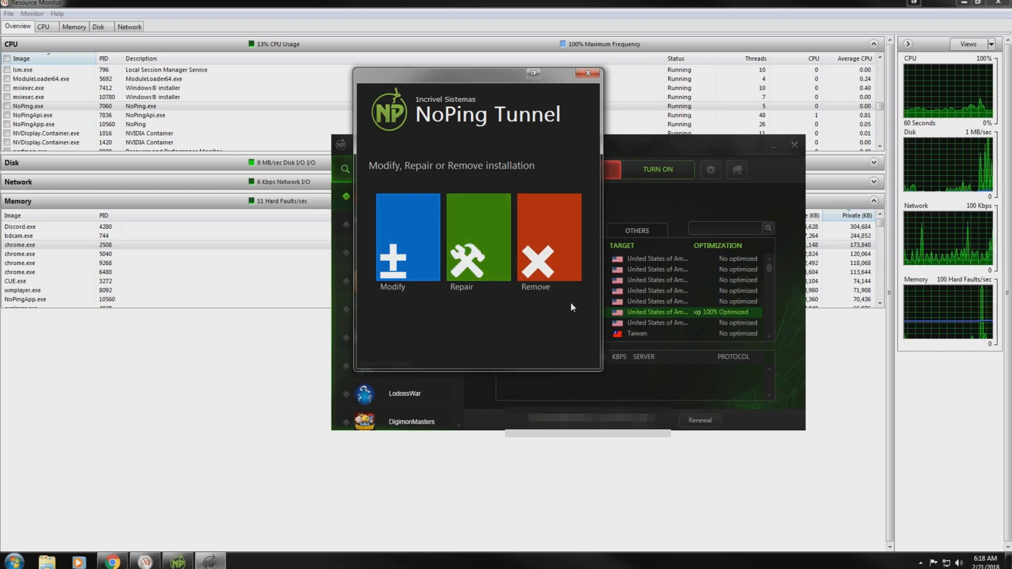
pyautogui.moveTo(477, 83)
pyautogui.mouseDown()
pyautogui.moveTo(364, 116)
pyautogui.moveTo(368, 95)
pyautogui.moveTo(209, 94)
pyautogui.moveTo(210, 136)
pyautogui.mouseUp()
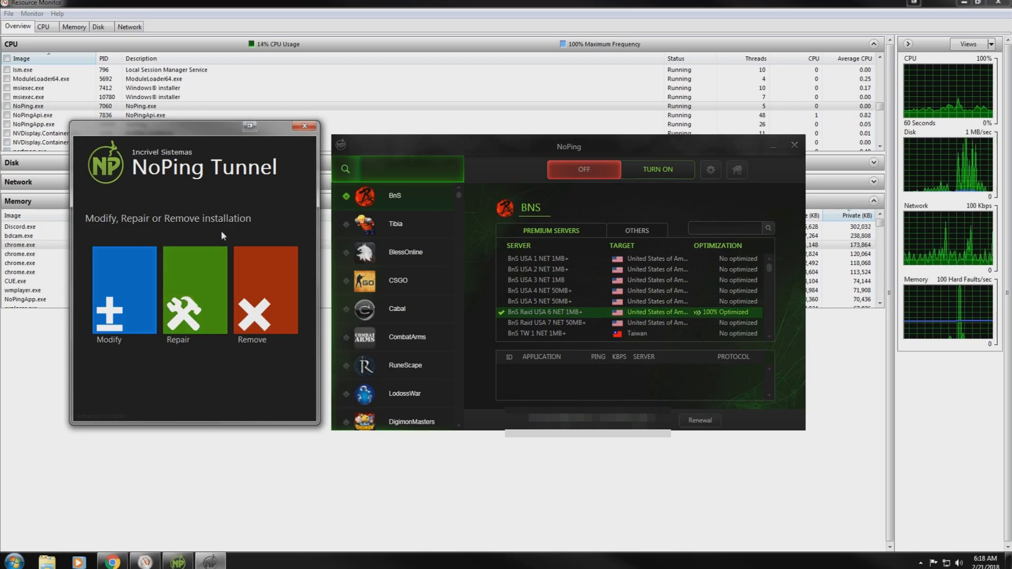
pyautogui.click(304, 126)
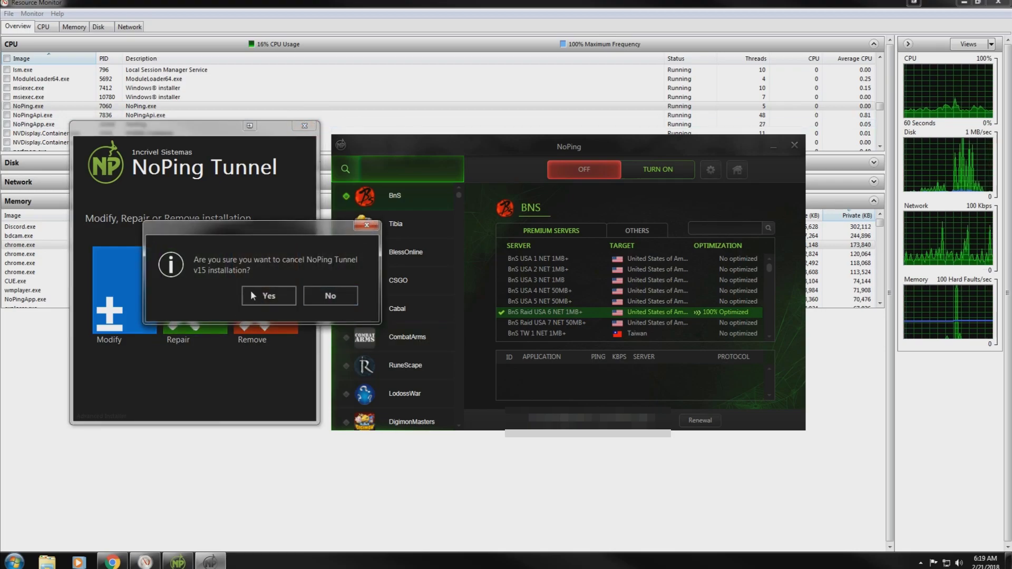
pyautogui.click(324, 297)
pyautogui.click(283, 402)
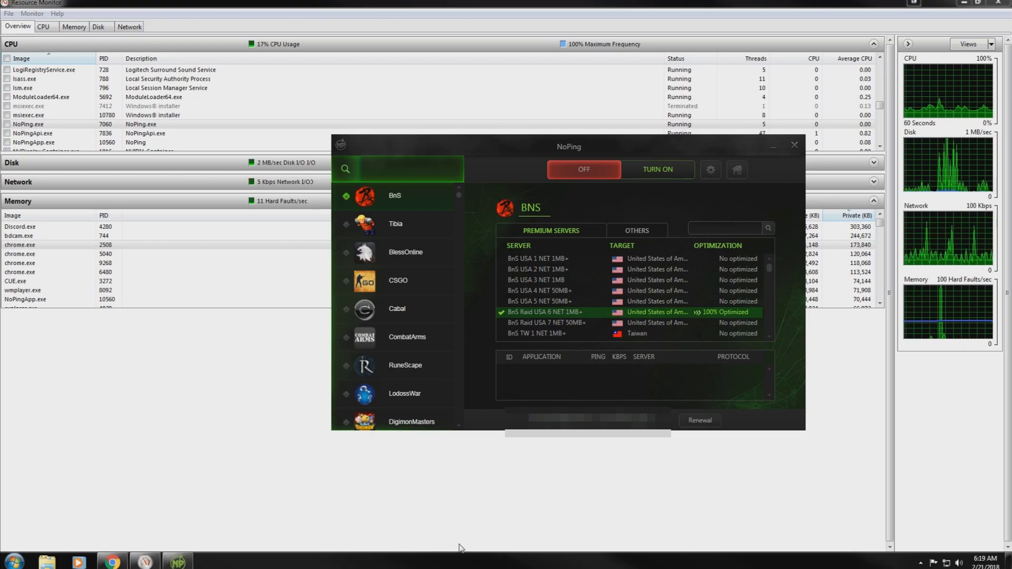
pyautogui.click(710, 169)
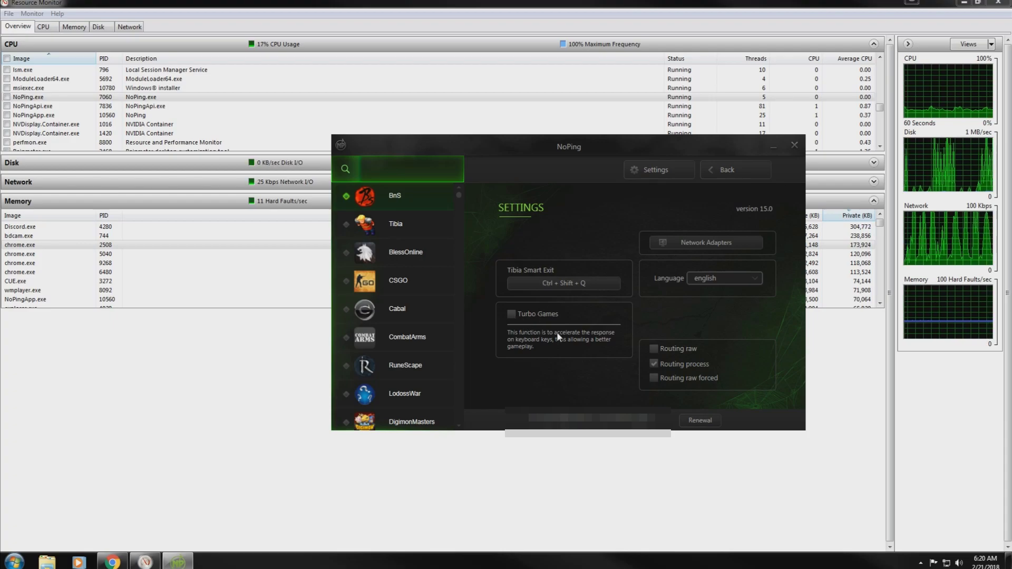
pyautogui.click(739, 169)
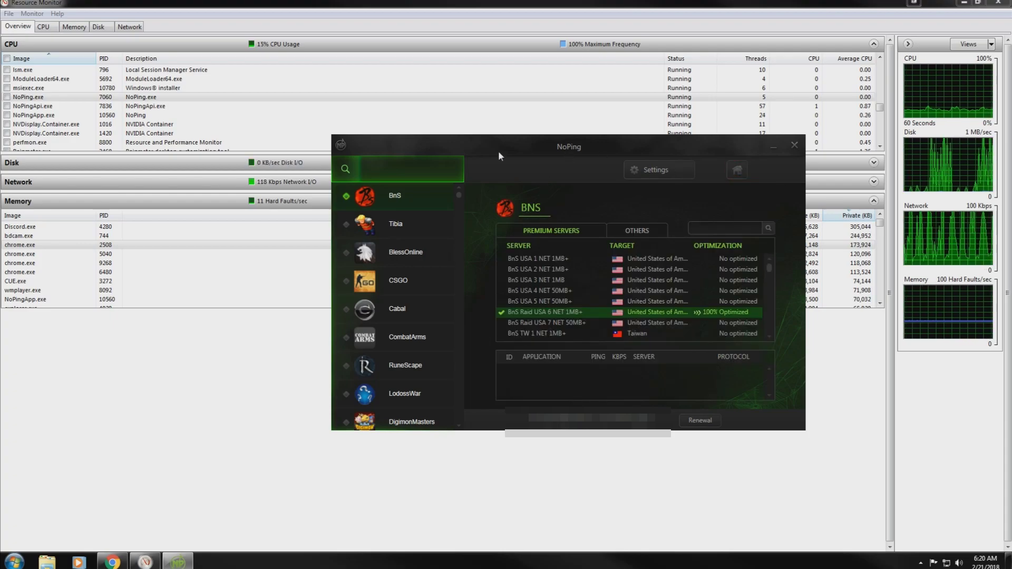